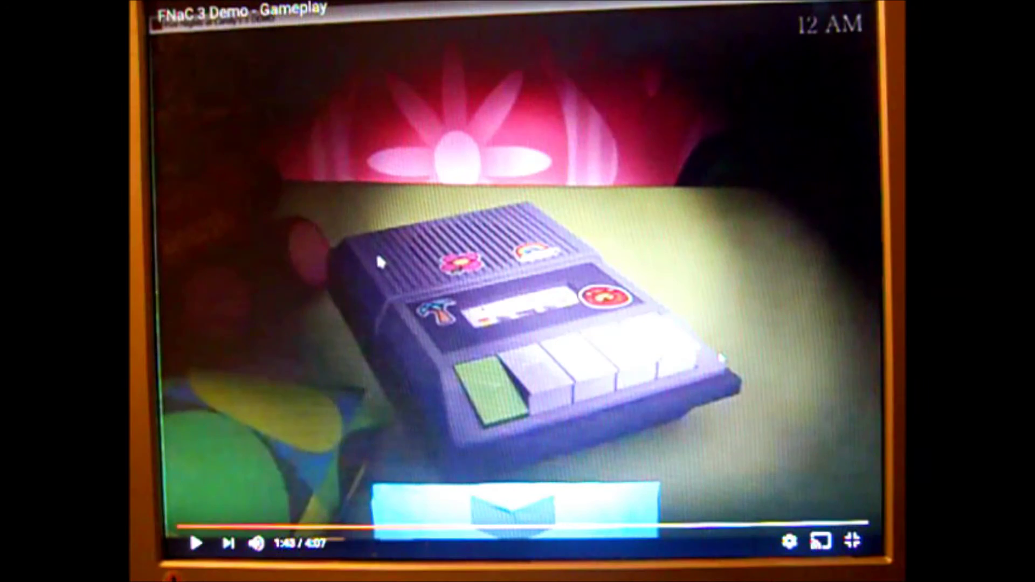
click(509, 392)
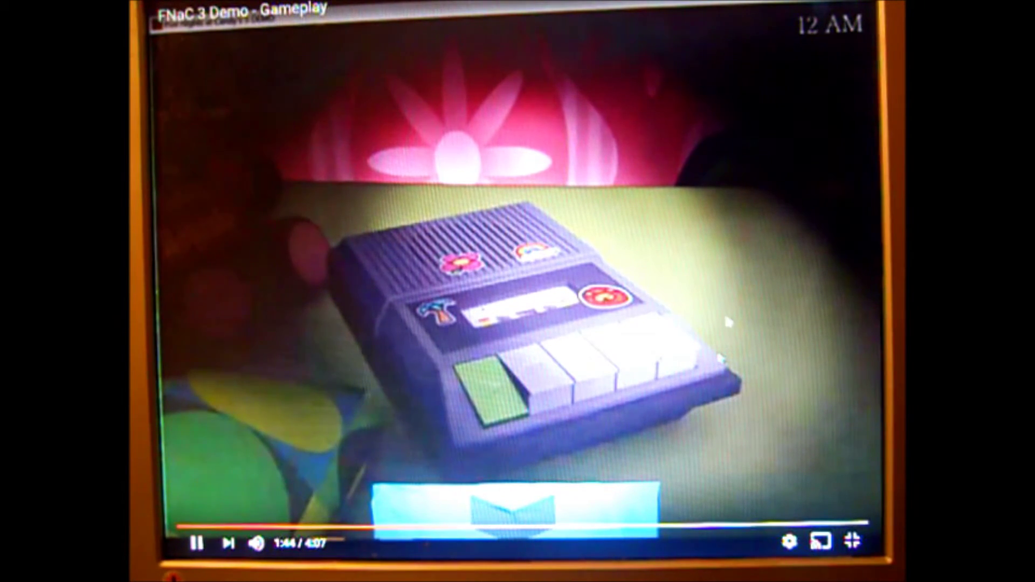